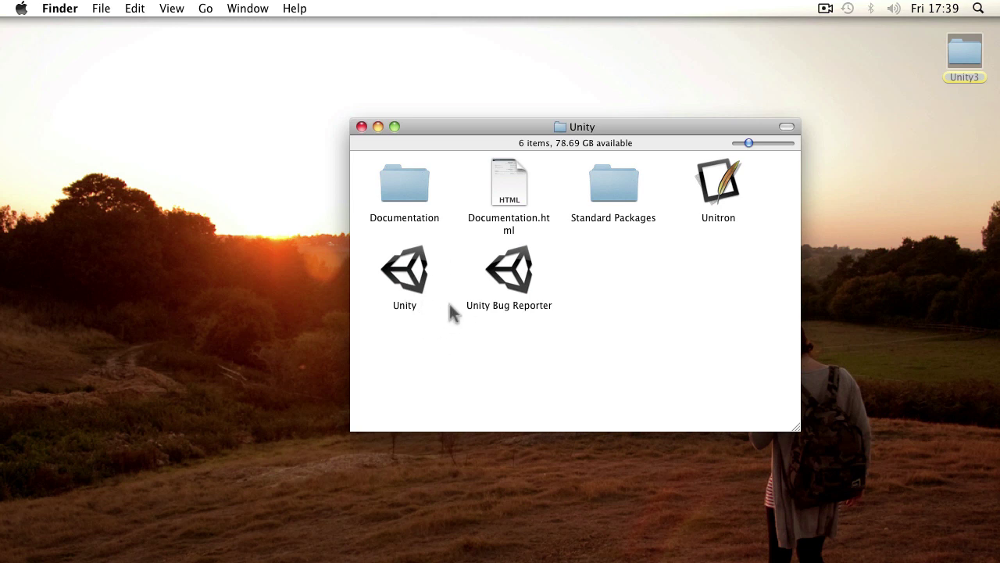
# Launch Unity, look through the recent projects, then switch the Project Wizard to Create new Project.
pyautogui.click(414, 273)
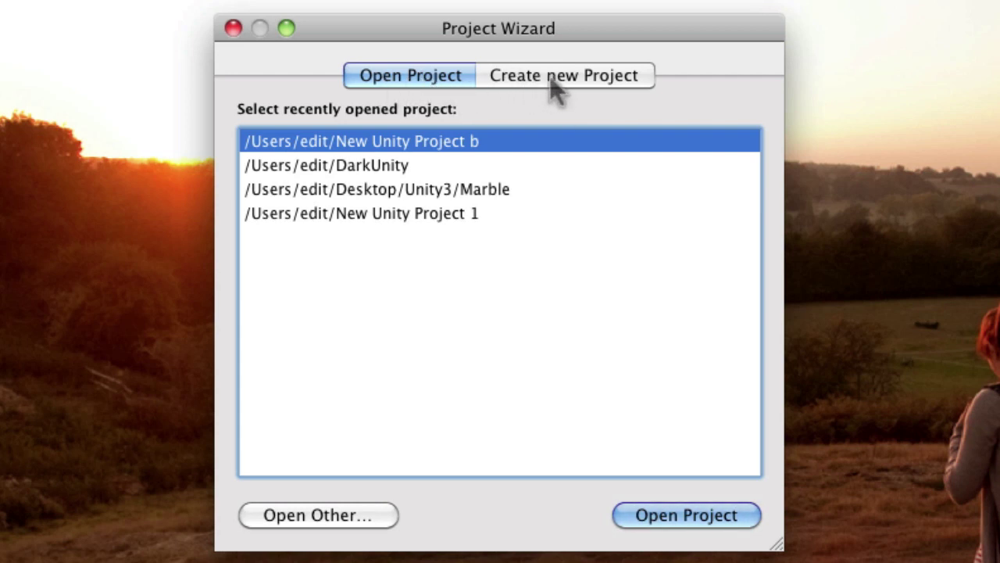
pyautogui.click(533, 191)
pyautogui.click(527, 215)
pyautogui.click(518, 141)
pyautogui.click(538, 79)
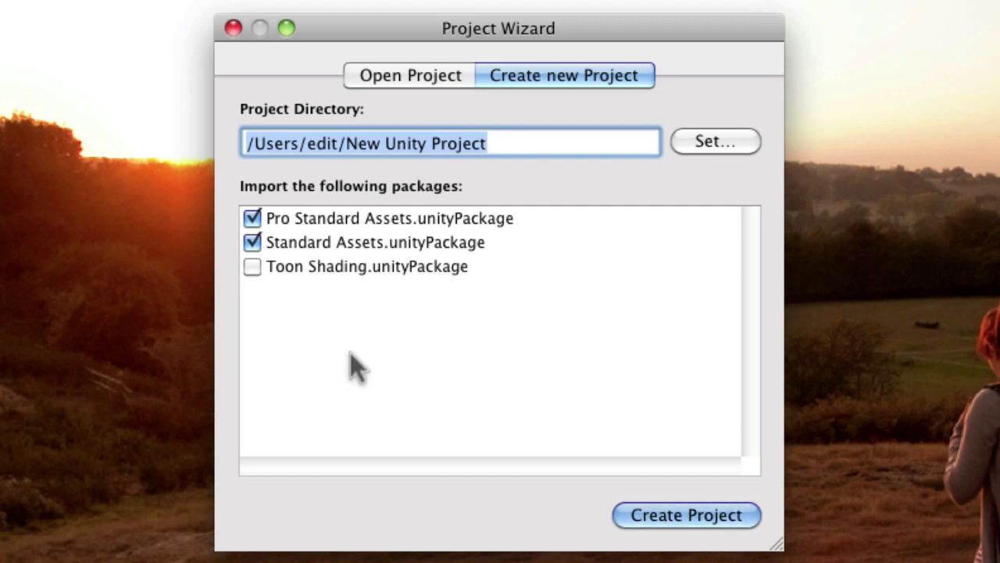
pyautogui.click(253, 221)
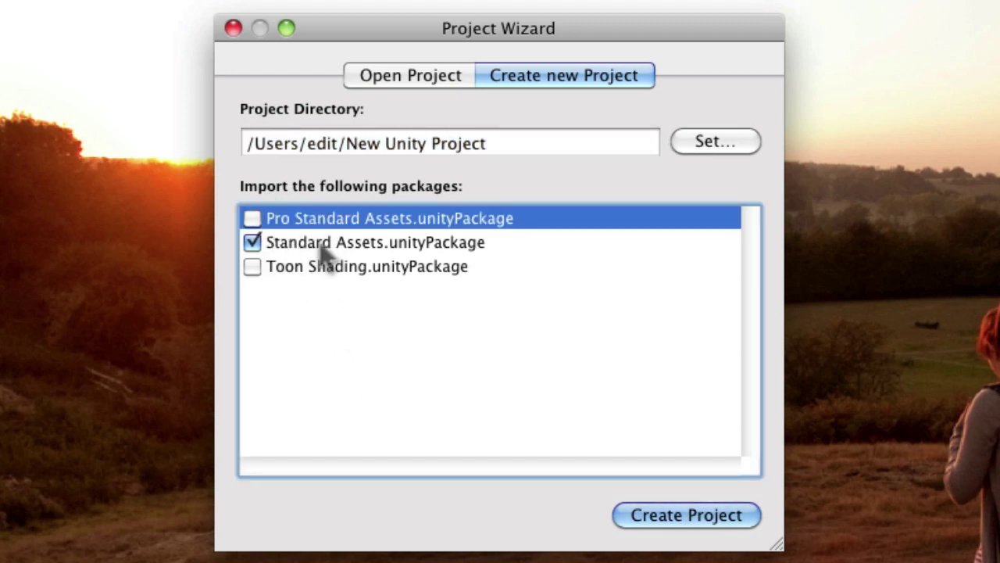
pyautogui.click(324, 248)
pyautogui.click(259, 247)
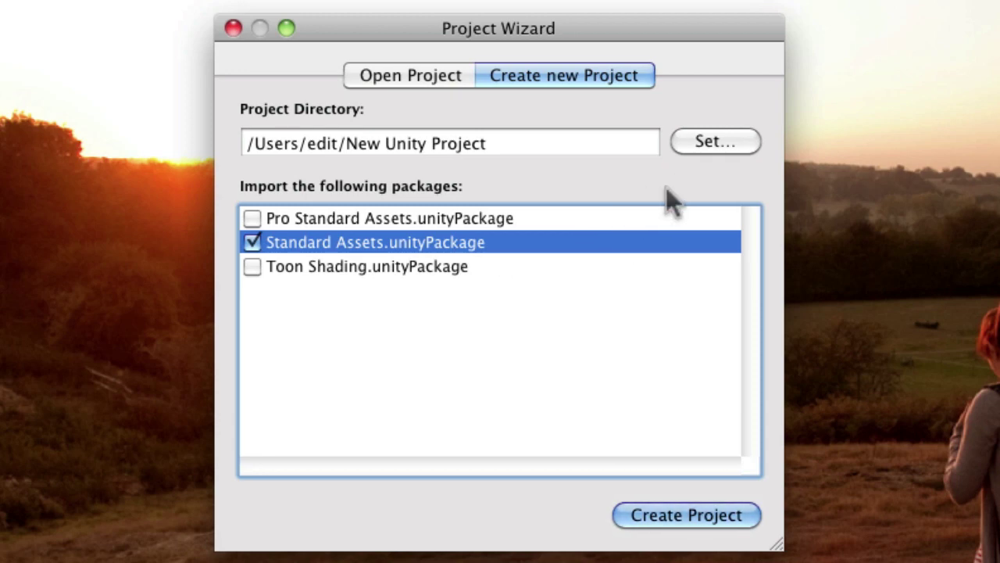
pyautogui.moveTo(646, 41); pyautogui.dragTo(598, 39)
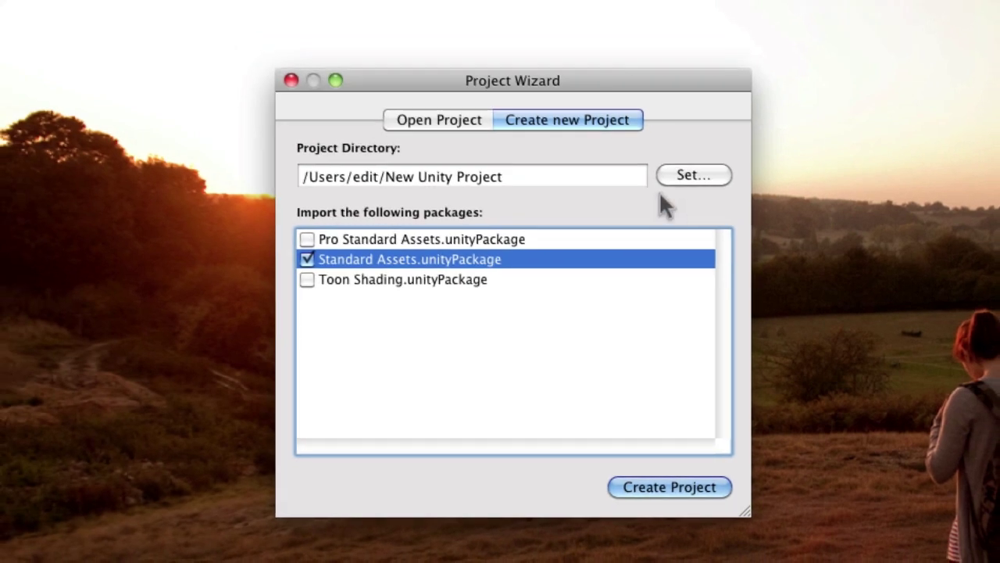
pyautogui.tripleClick(539, 177)
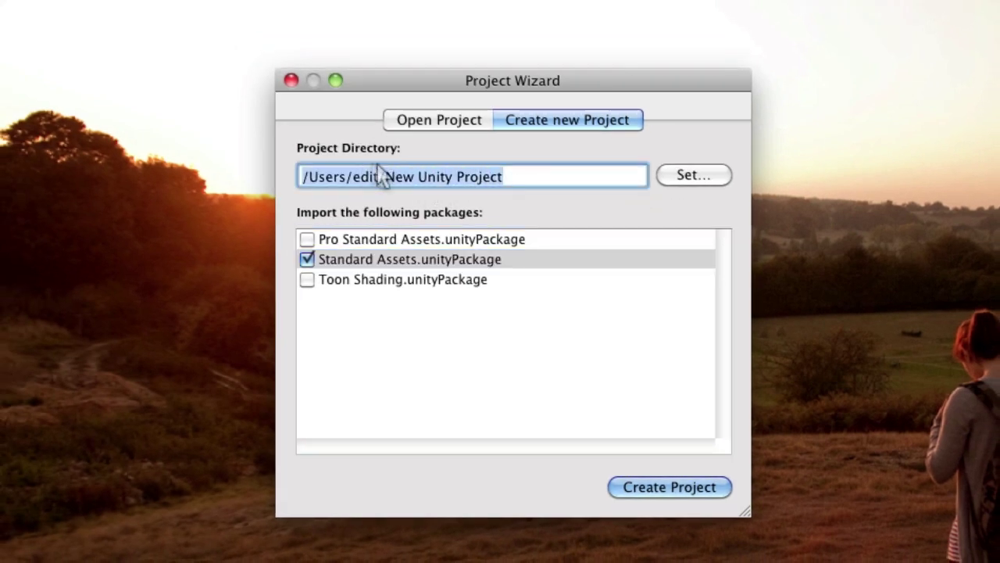
pyautogui.click(515, 176)
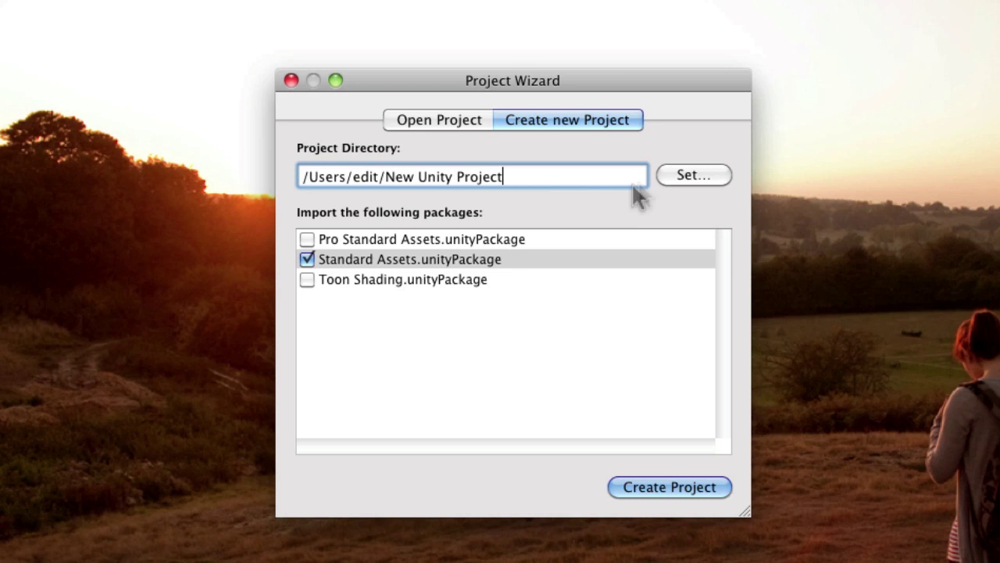
# Create a 'My First Unity Project' folder on the Desktop and choose it as the project location.
pyautogui.click(696, 184)
pyautogui.moveTo(667, 161); pyautogui.dragTo(594, 51)
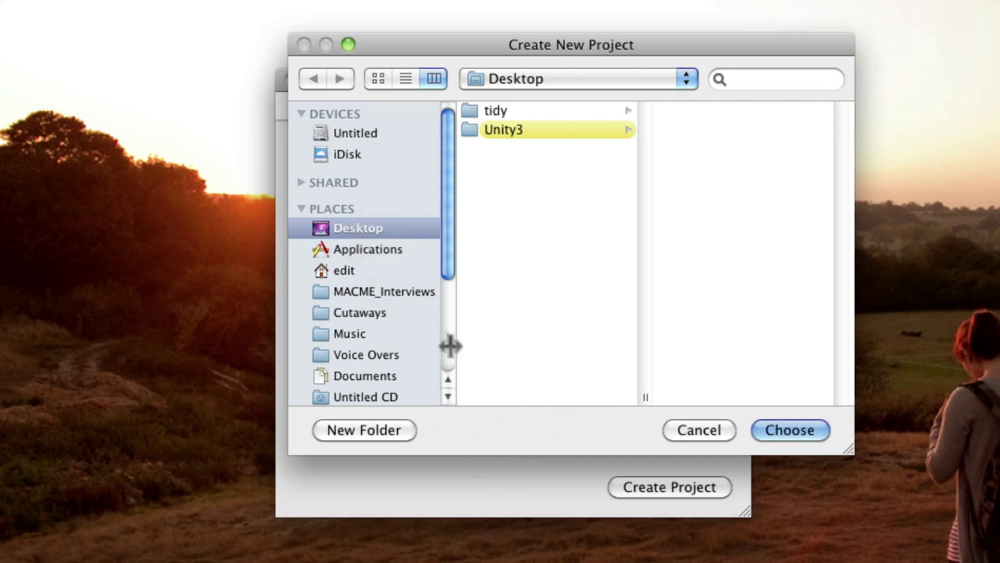
pyautogui.click(389, 434)
pyautogui.write('My First ')
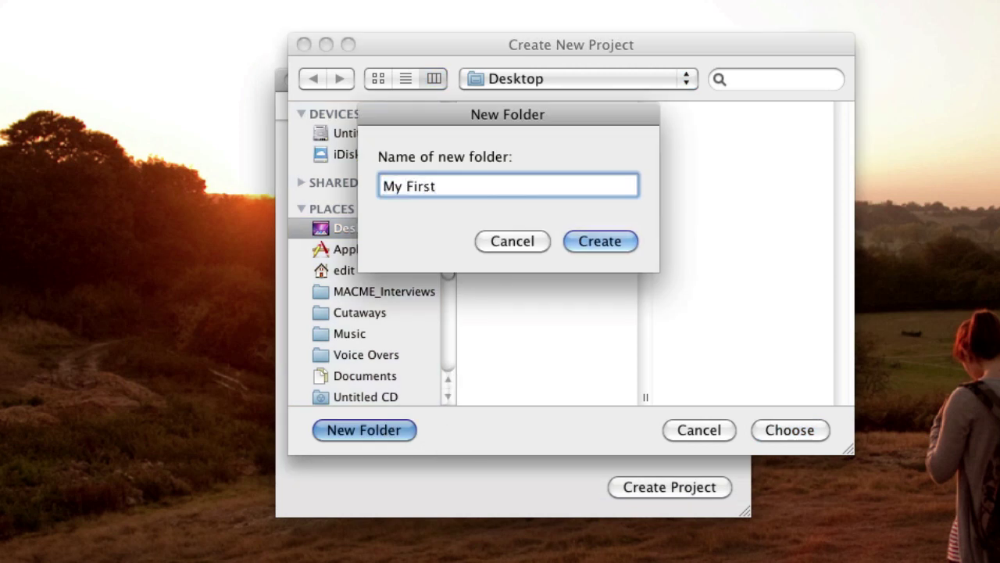
pyautogui.write('Unity Proe')
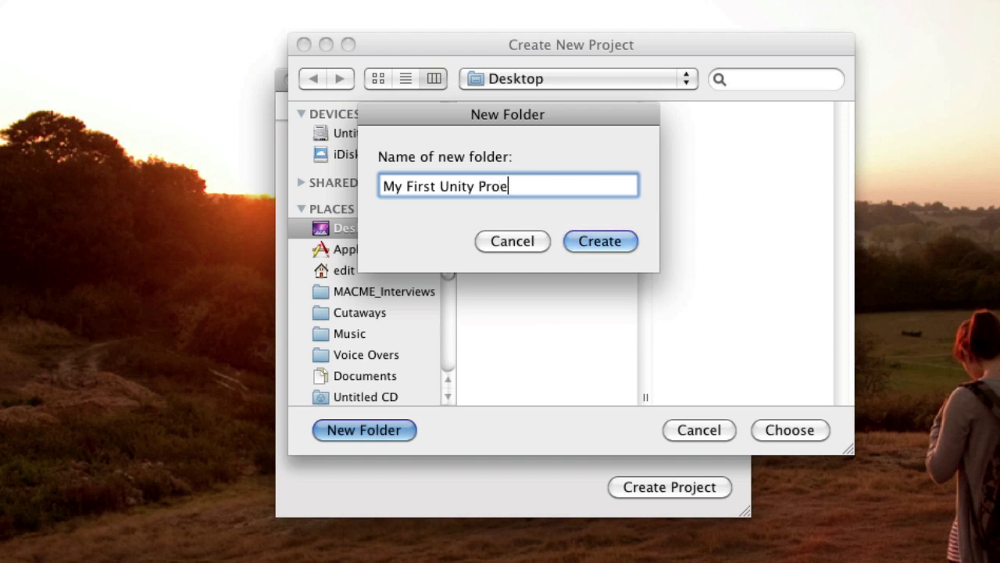
pyautogui.press('BackSpace')
pyautogui.write('ject')
pyautogui.click(632, 241)
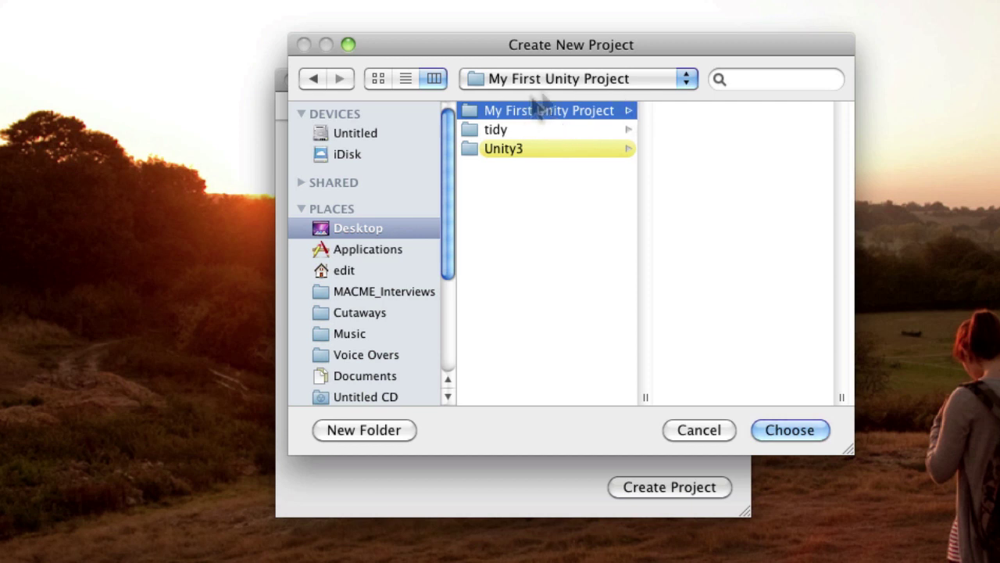
pyautogui.click(793, 436)
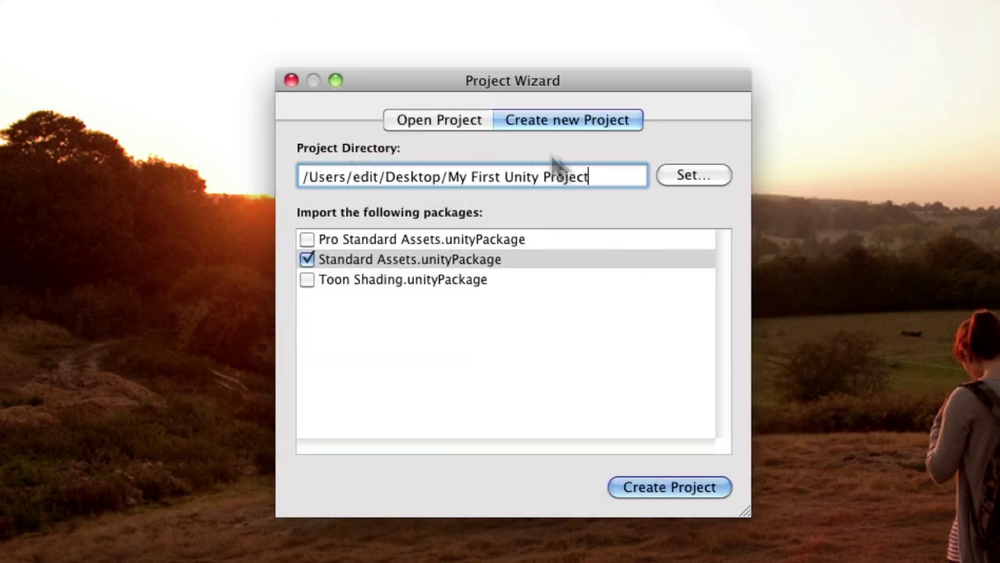
pyautogui.moveTo(596, 178); pyautogui.dragTo(335, 191)
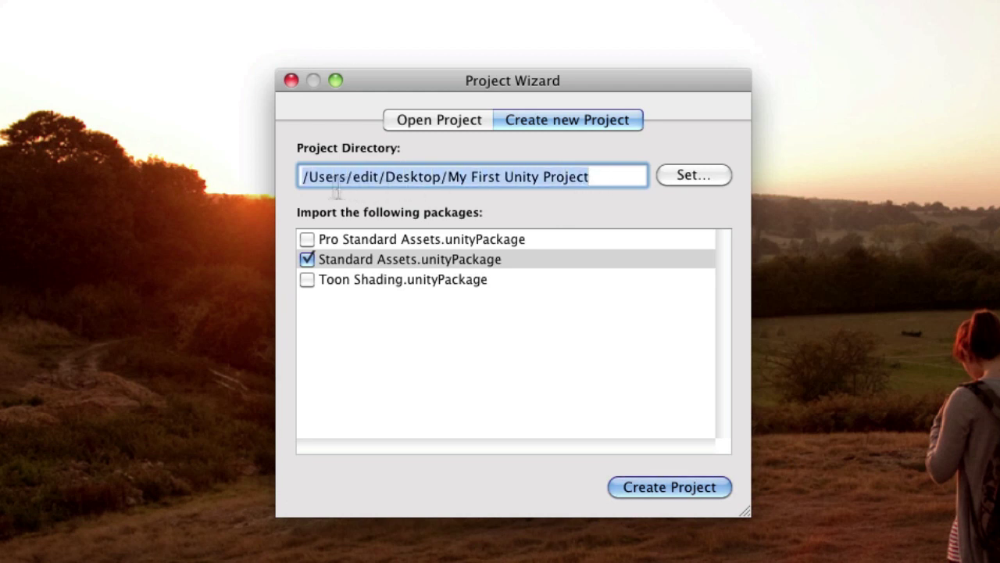
# Deselect the project path and let Unity create the project, importing Standard Assets.
pyautogui.click(602, 177)
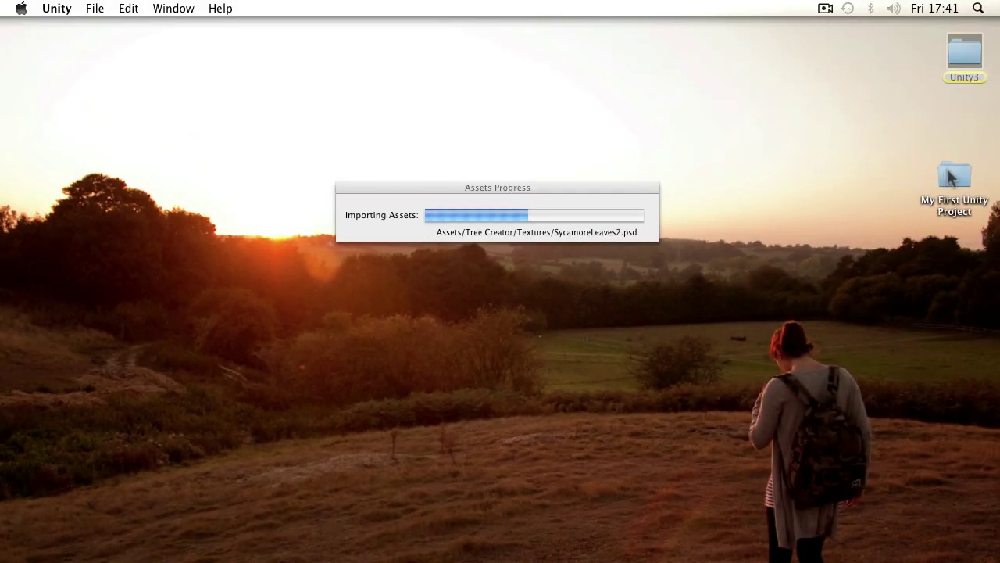
# In Finder, open My First Unity Project > Assets > Standard Assets and switch to column view.
pyautogui.doubleClick(954, 175)
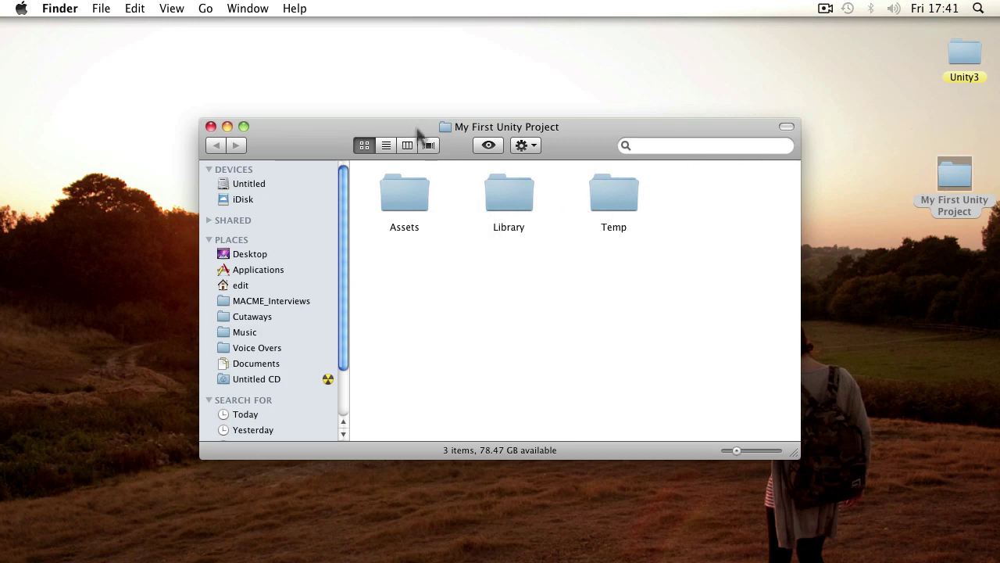
pyautogui.moveTo(418, 134); pyautogui.dragTo(475, 326)
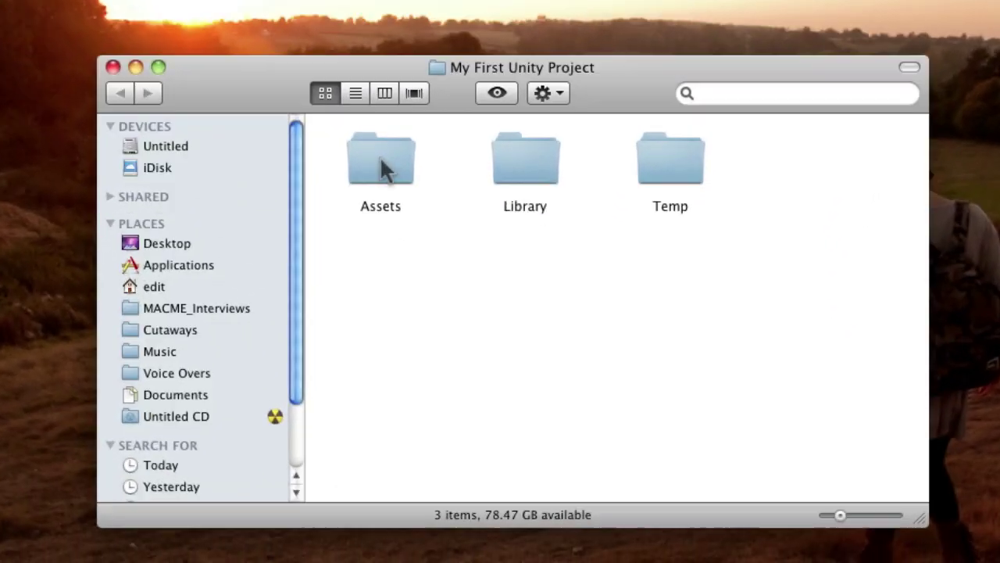
pyautogui.click(466, 387)
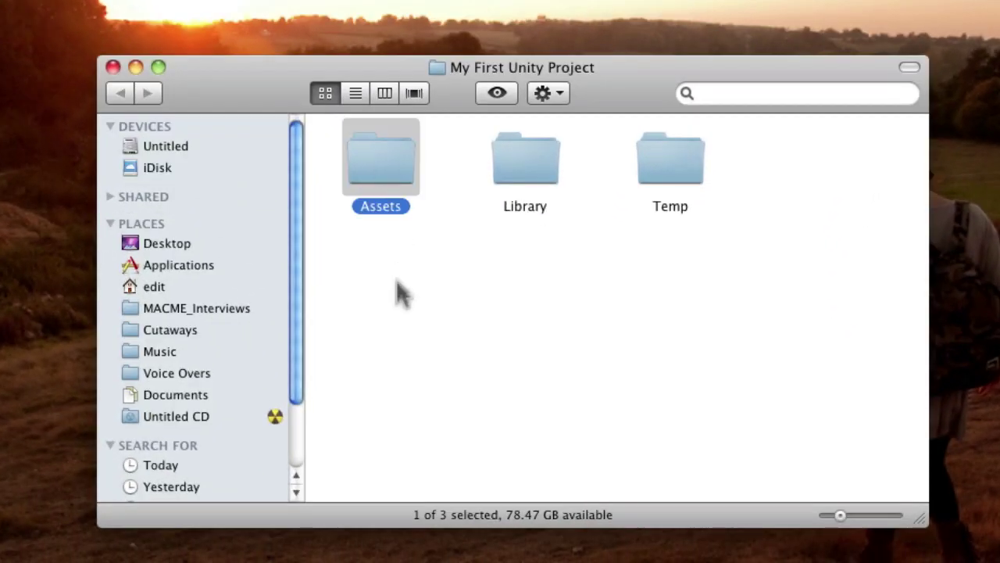
pyautogui.doubleClick(387, 150)
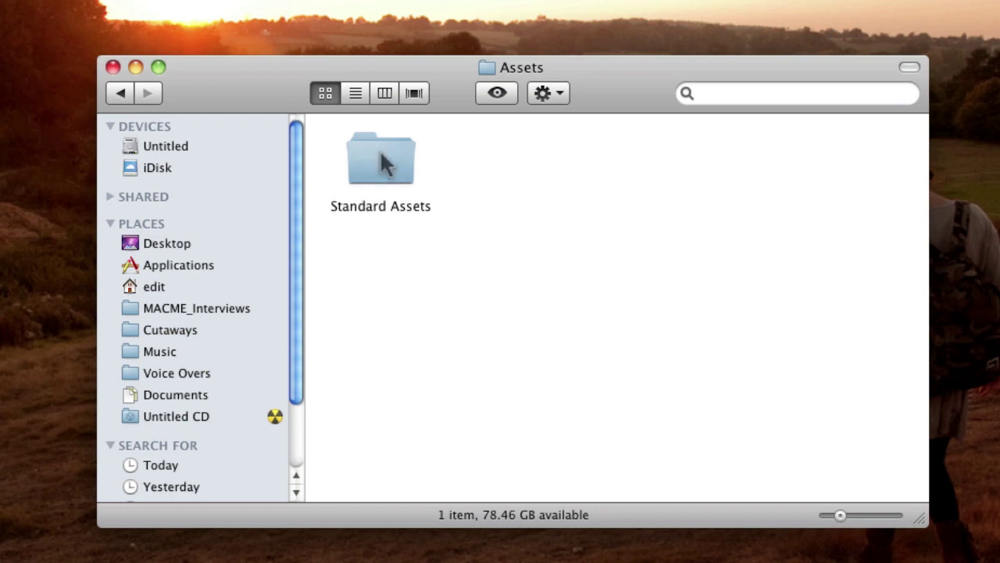
pyautogui.doubleClick(389, 168)
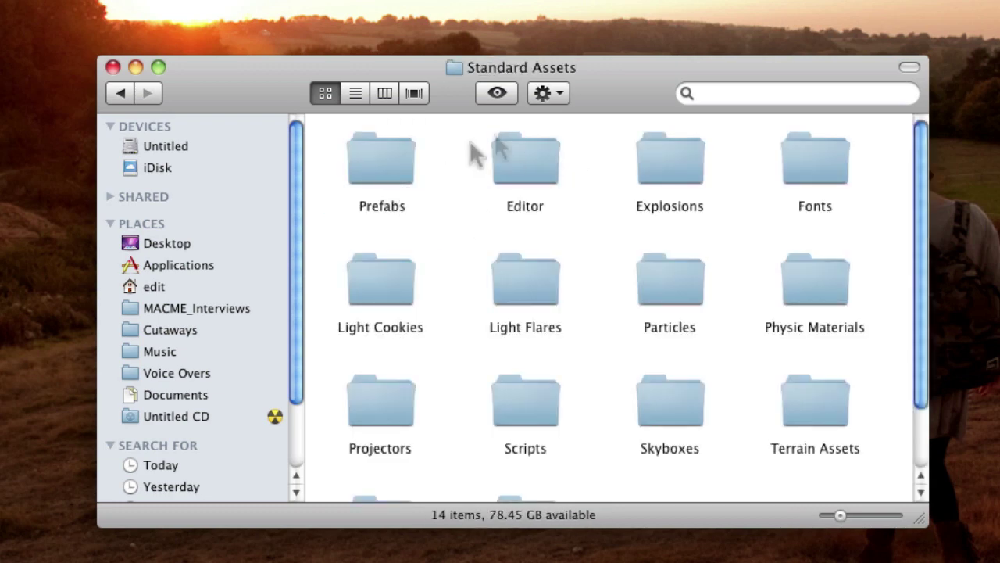
pyautogui.moveTo(921, 221); pyautogui.dragTo(900, 327)
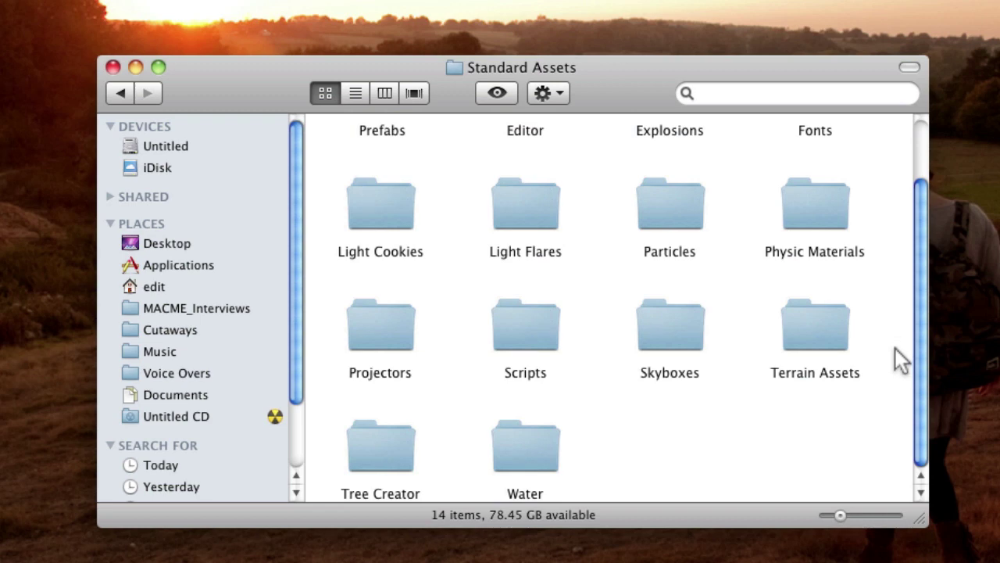
pyautogui.click(385, 95)
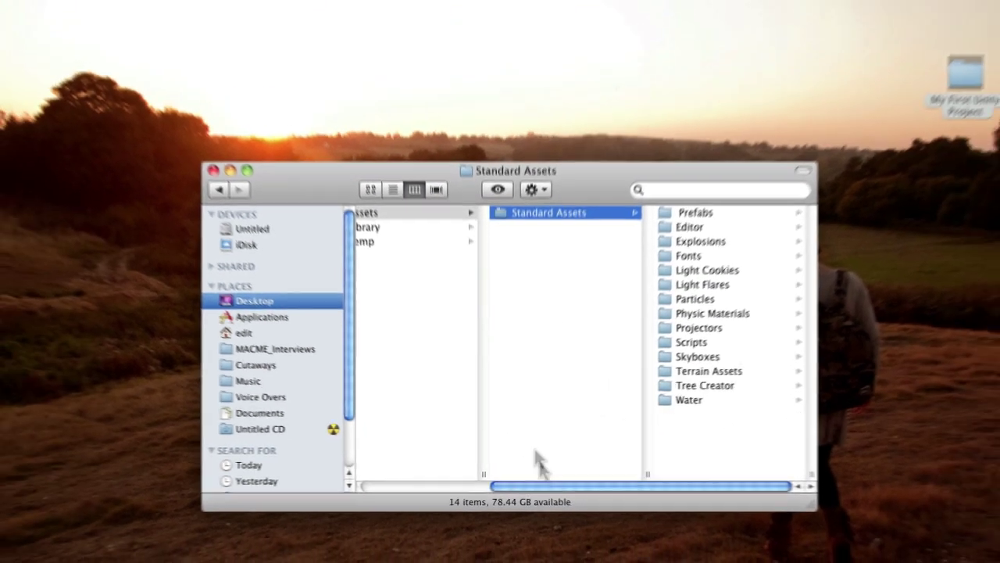
# Move Finder to the top-left, list Standard Assets there, then expand Standard Assets in Unity's Project panel.
pyautogui.hscroll(-2, 543, 493)
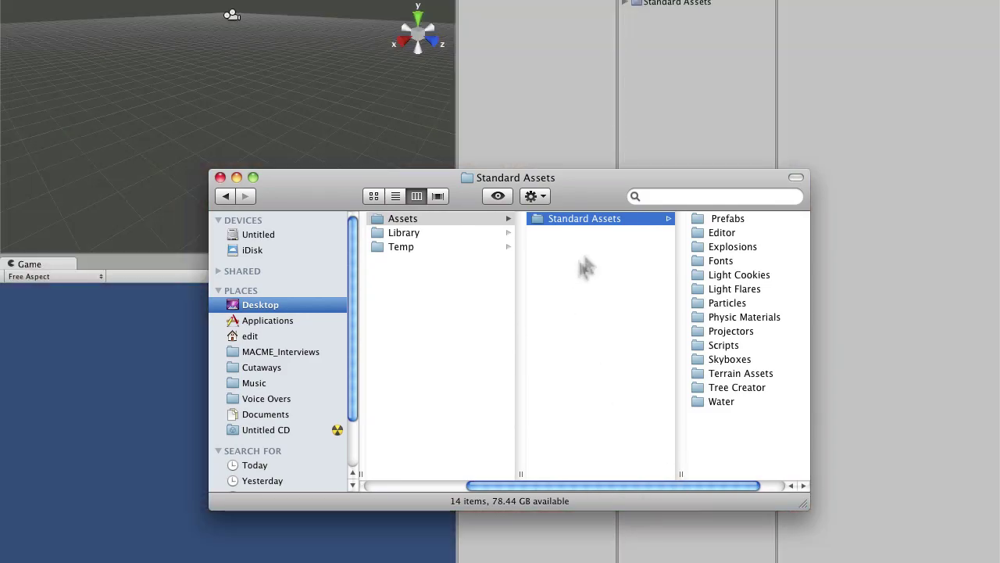
pyautogui.moveTo(592, 202); pyautogui.dragTo(439, 66)
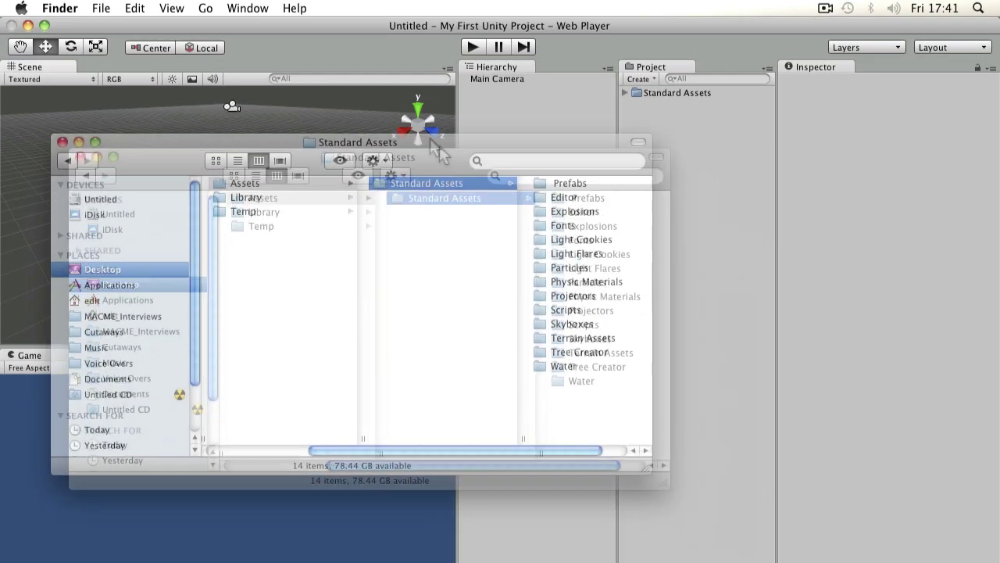
pyautogui.moveTo(437, 148); pyautogui.dragTo(410, 73)
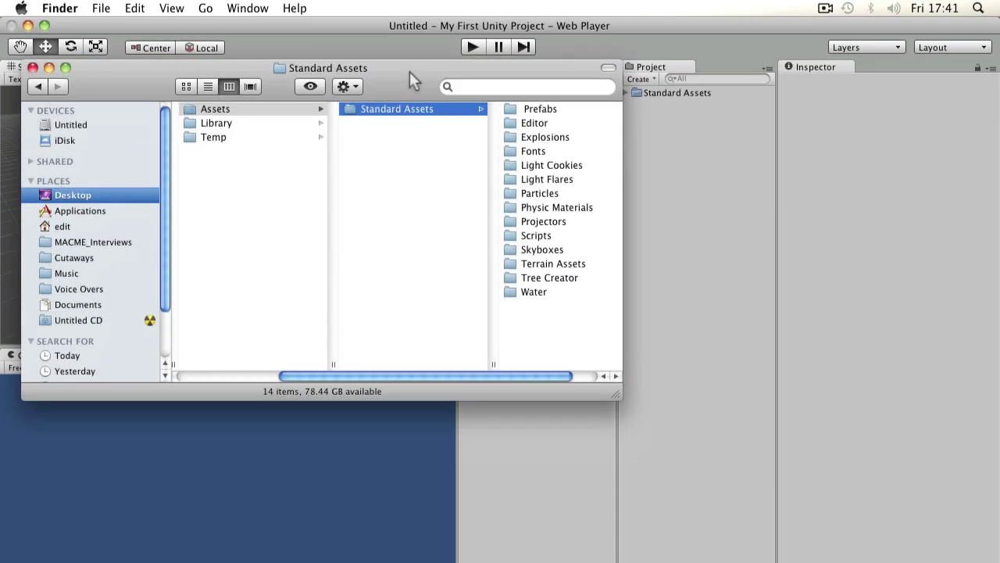
pyautogui.moveTo(541, 61); pyautogui.dragTo(526, 68)
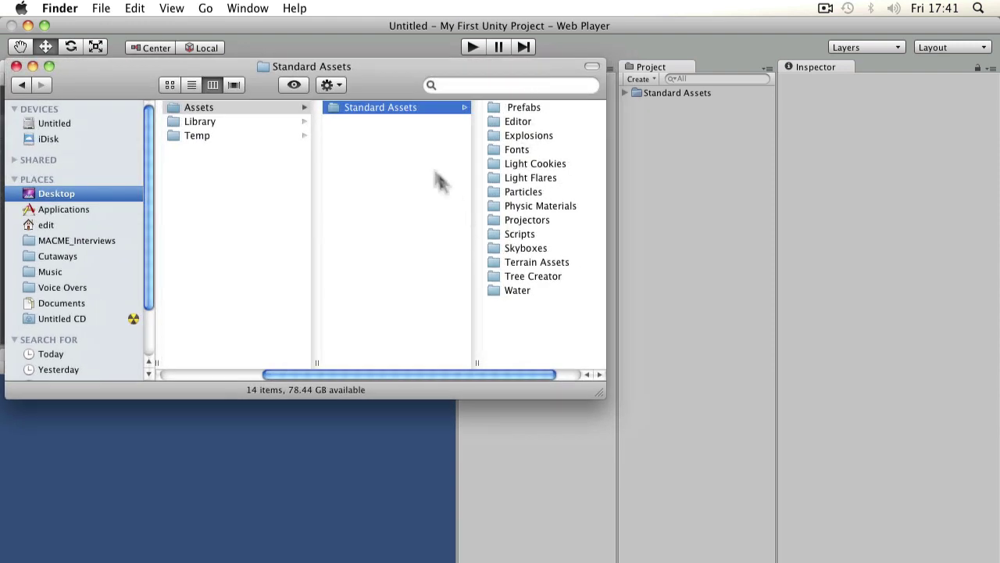
pyautogui.click(243, 109)
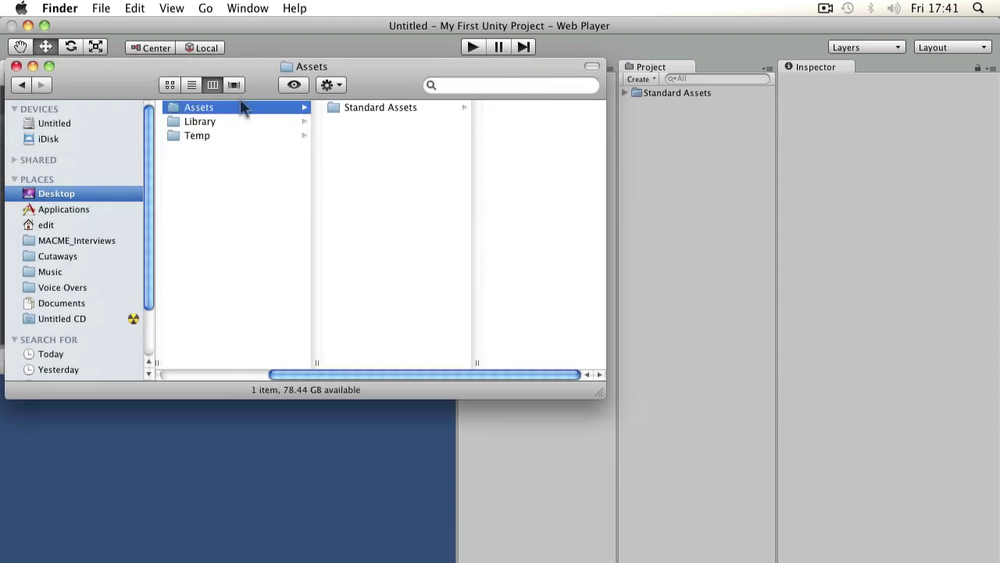
pyautogui.click(373, 108)
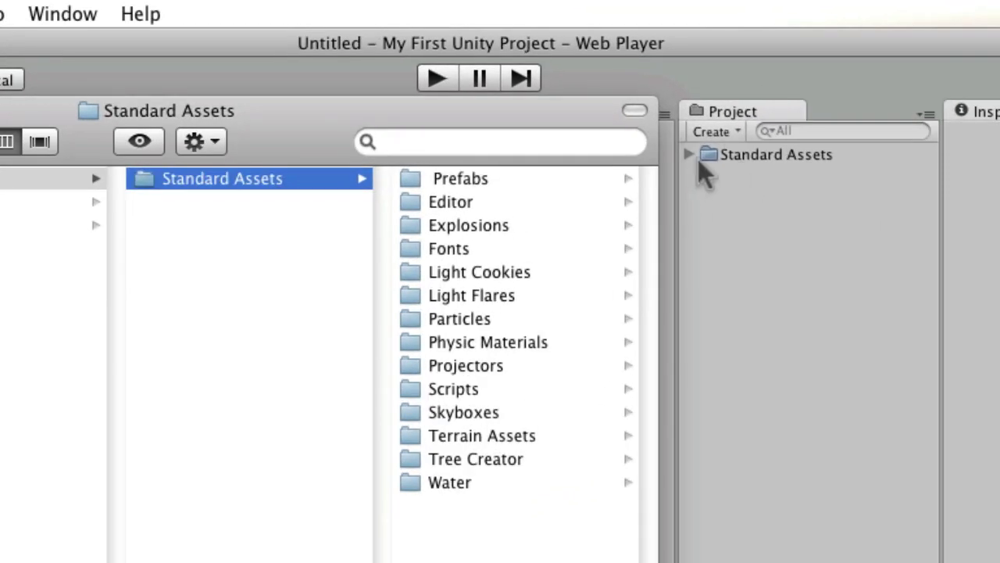
pyautogui.click(685, 42)
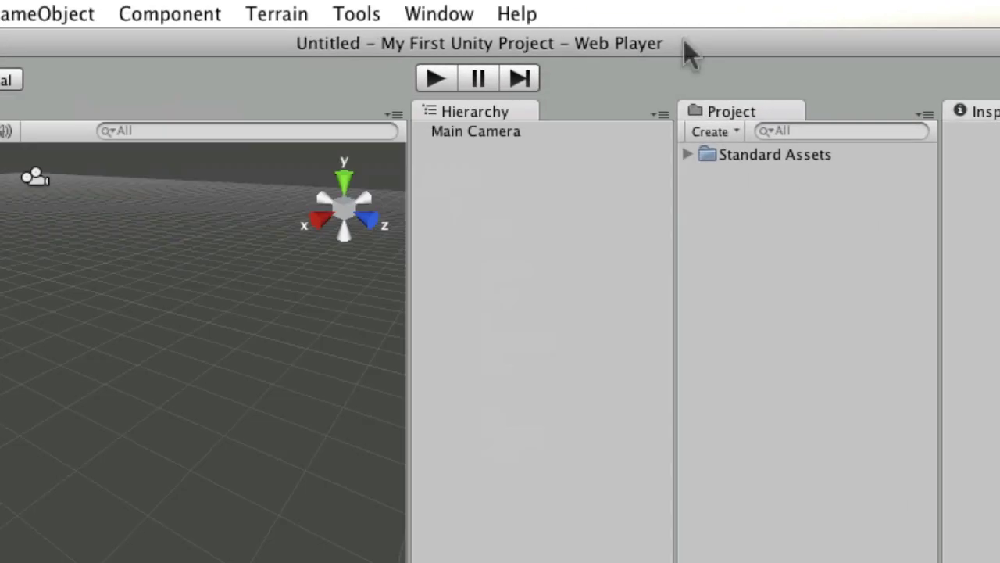
pyautogui.click(687, 154)
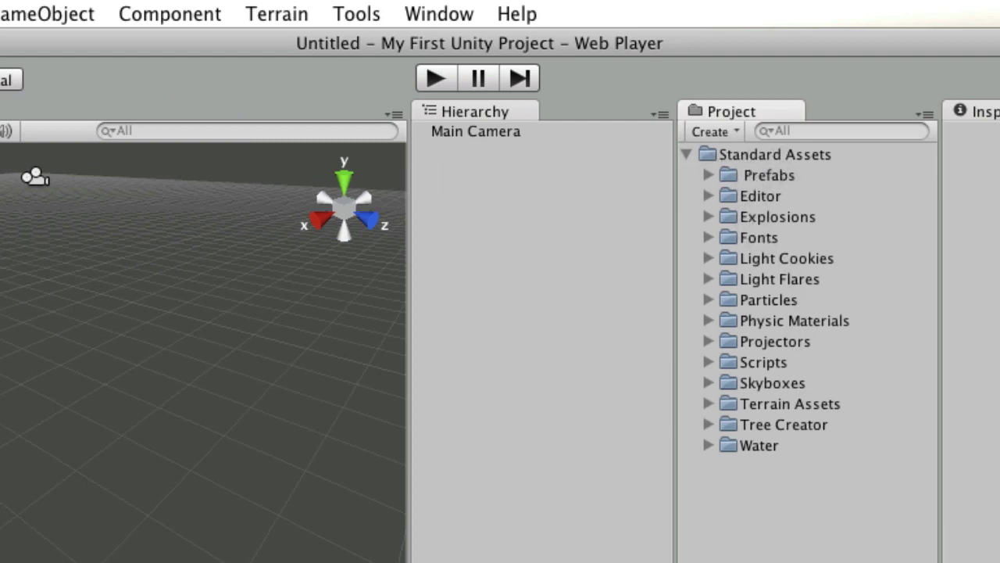
# Compare against Finder's Assets folder, then return to Unity and collapse Standard Assets.
pyautogui.press('super+Tab')
pyautogui.moveTo(320, 86); pyautogui.dragTo(418, 218)
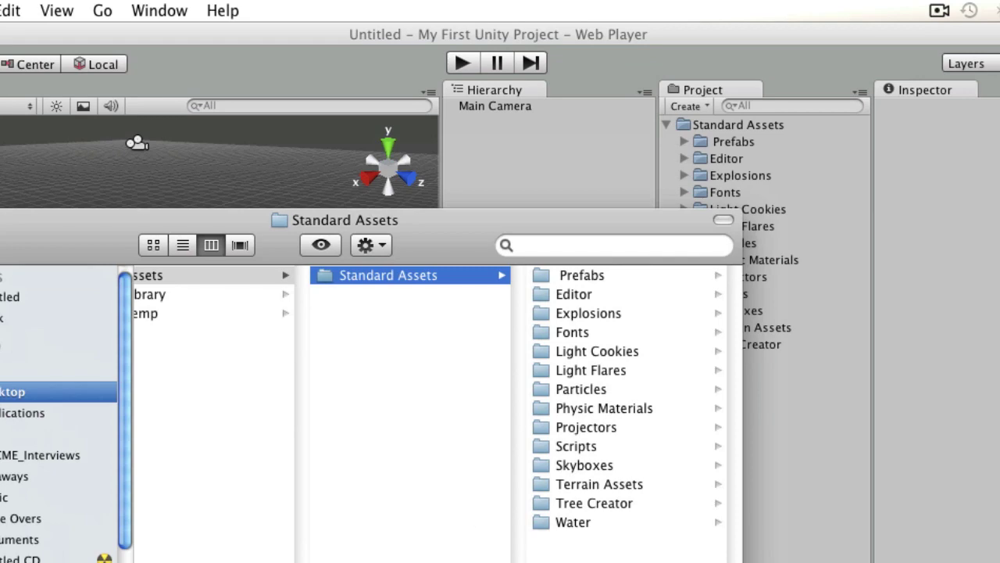
pyautogui.click(215, 276)
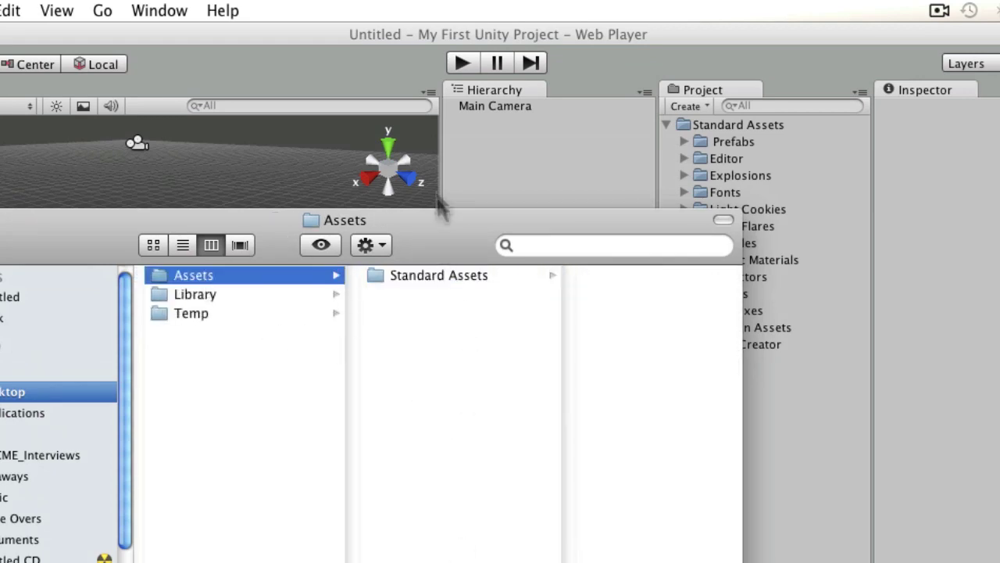
pyautogui.moveTo(439, 207); pyautogui.dragTo(427, 331)
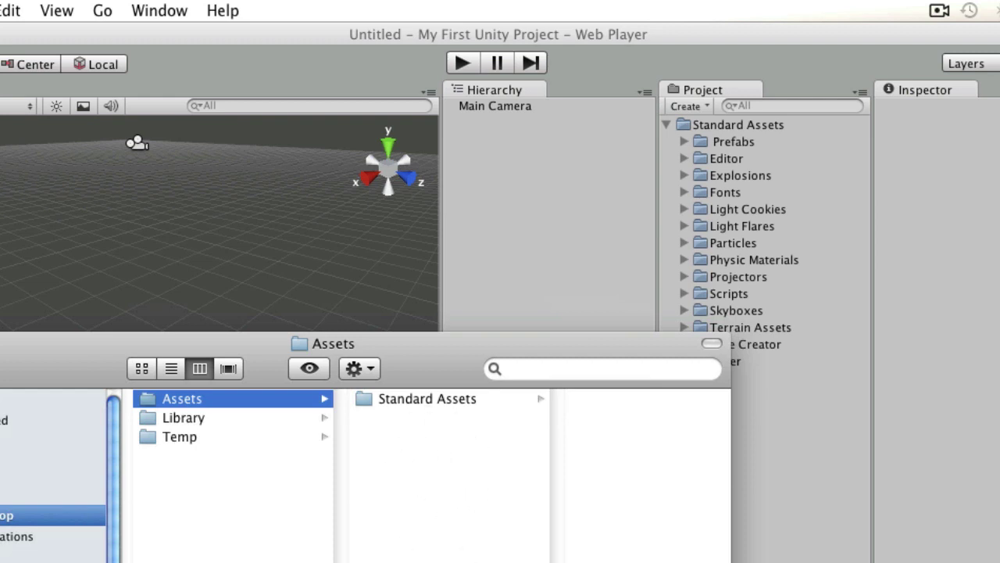
pyautogui.hscroll(-3, 301, 509)
pyautogui.click(223, 400)
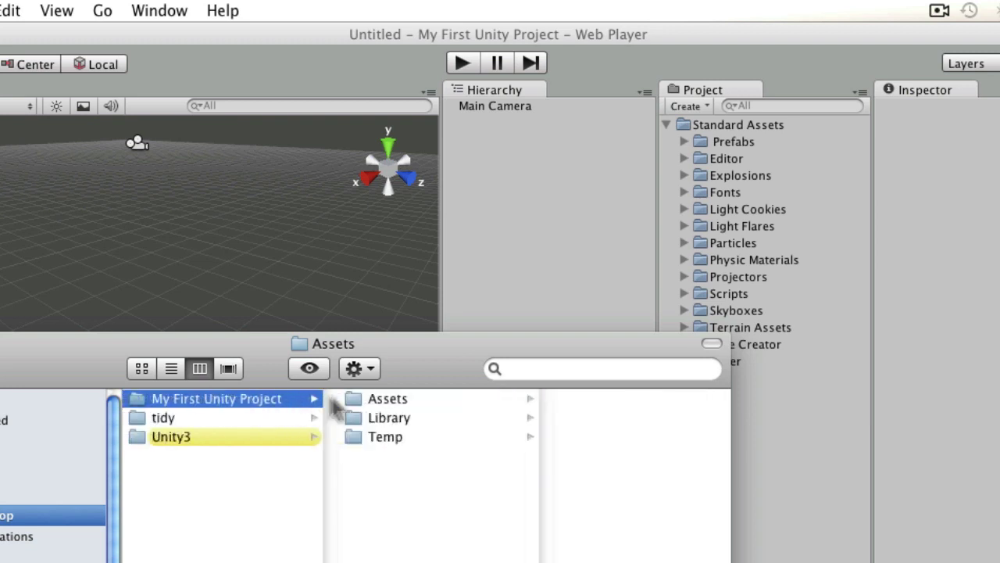
pyautogui.click(398, 399)
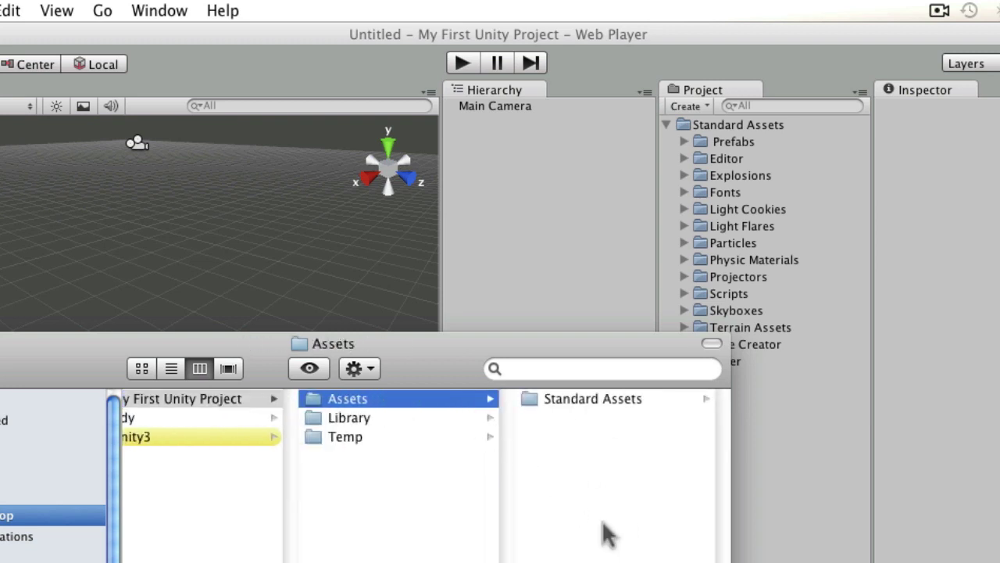
pyautogui.click(618, 43)
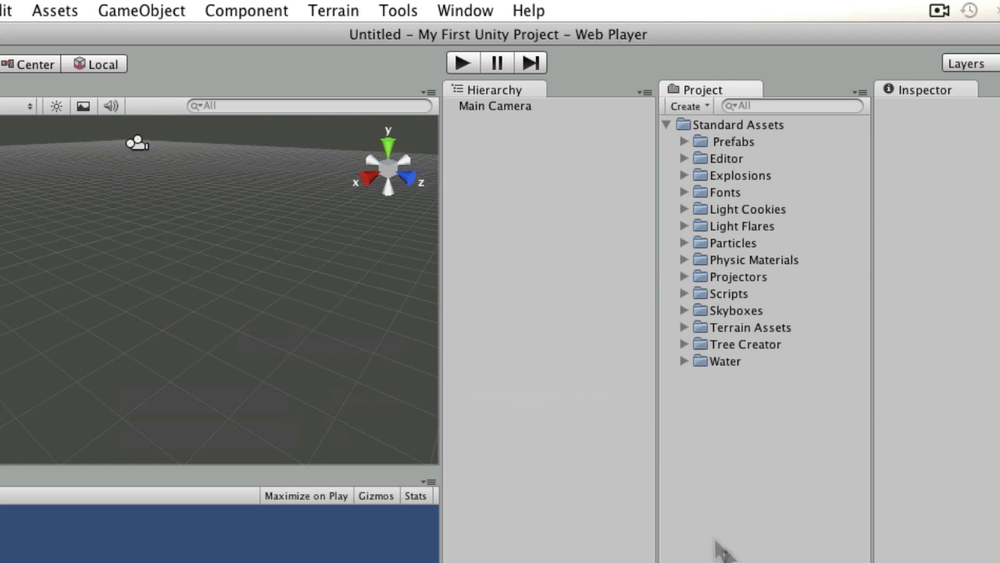
pyautogui.click(668, 125)
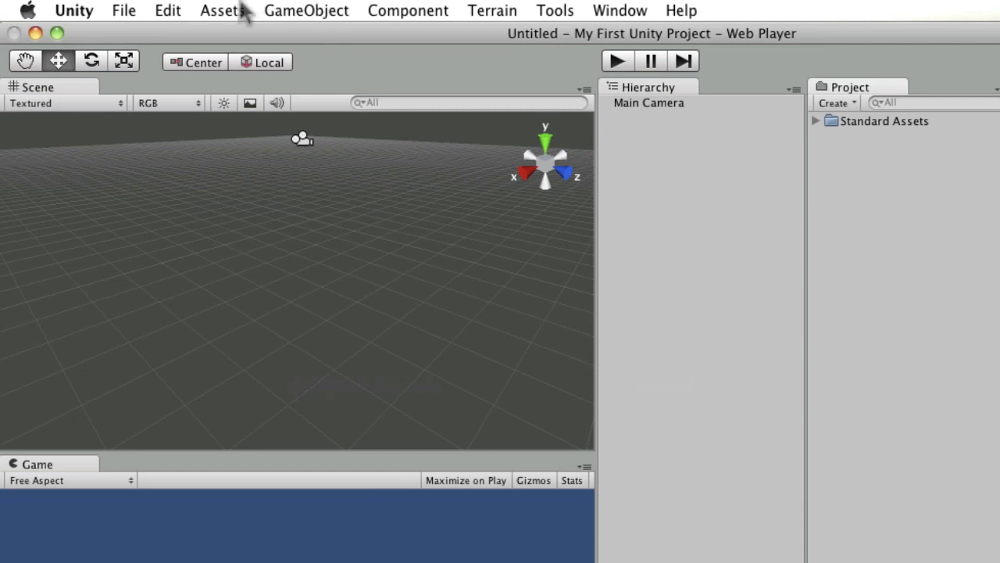
# Open and then dismiss Unity's Assets menu.
pyautogui.click(224, 10)
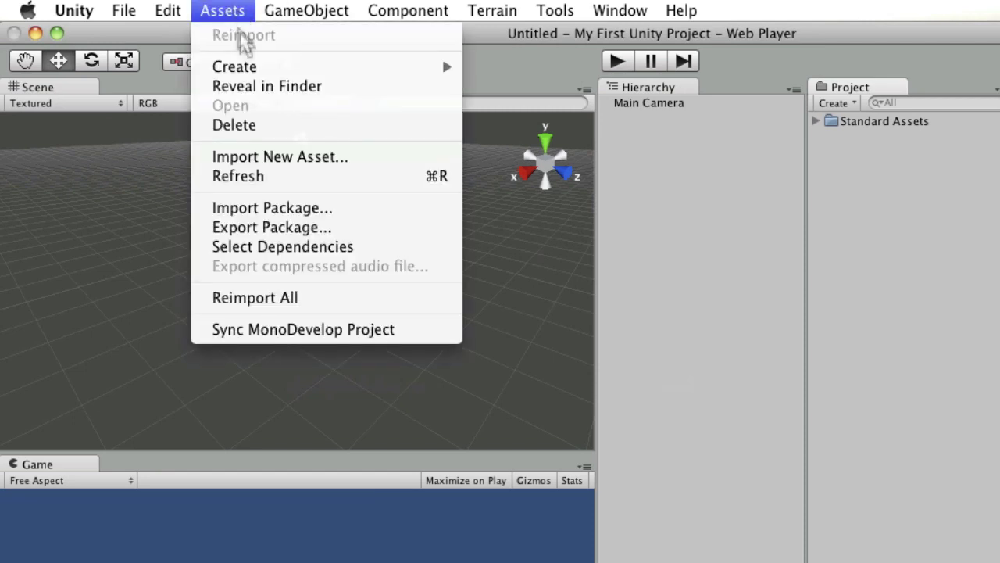
pyautogui.click(244, 9)
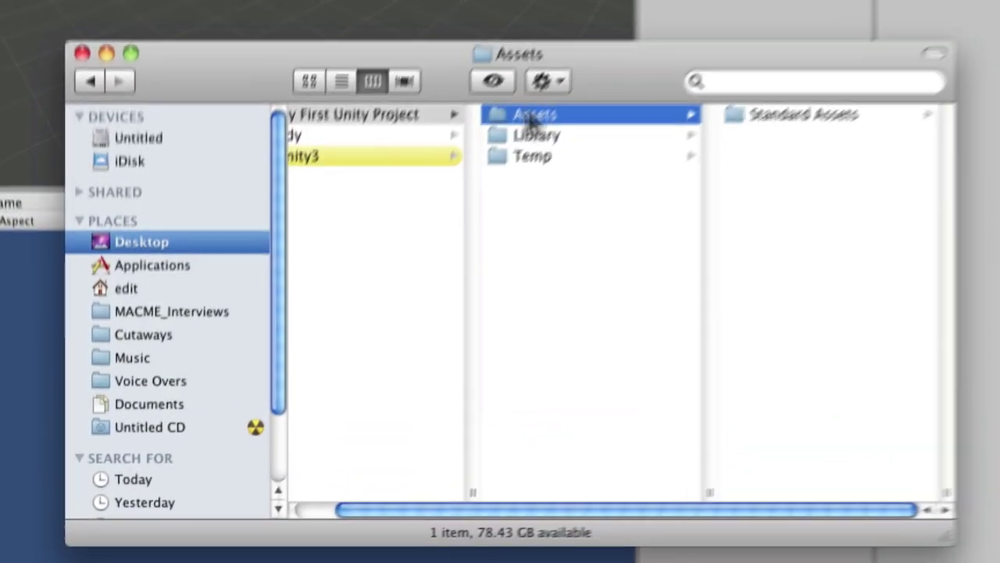
# Inspect the Library and Temp folders in Finder, then quit Unity from its application menu.
pyautogui.click(410, 309)
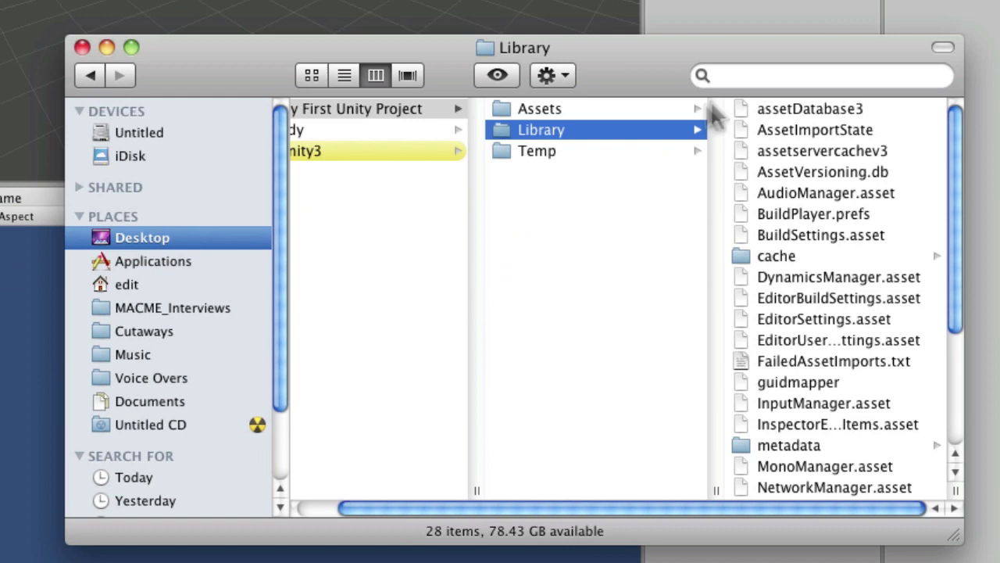
pyautogui.click(588, 156)
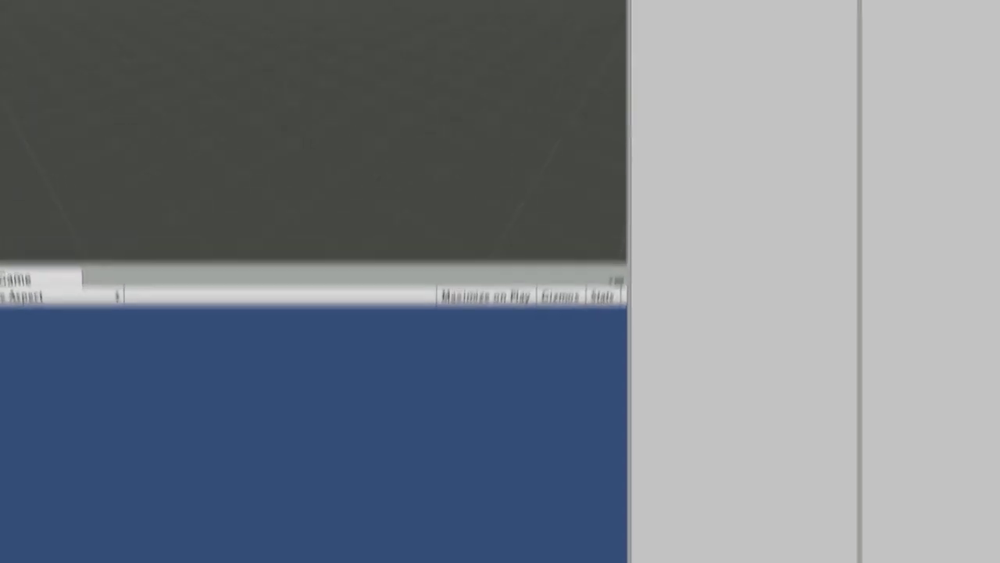
pyautogui.click(125, 9)
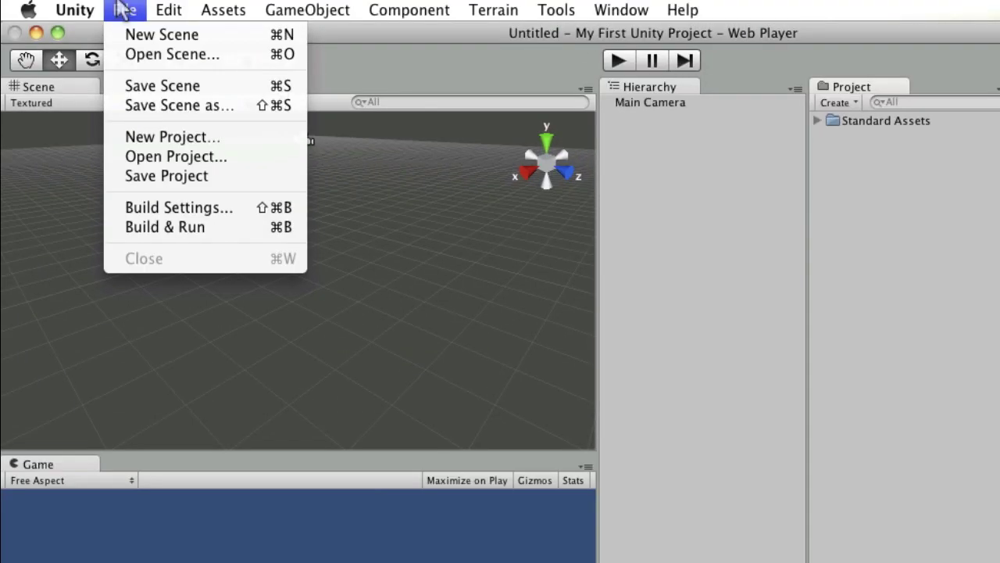
pyautogui.moveTo(76, 10)
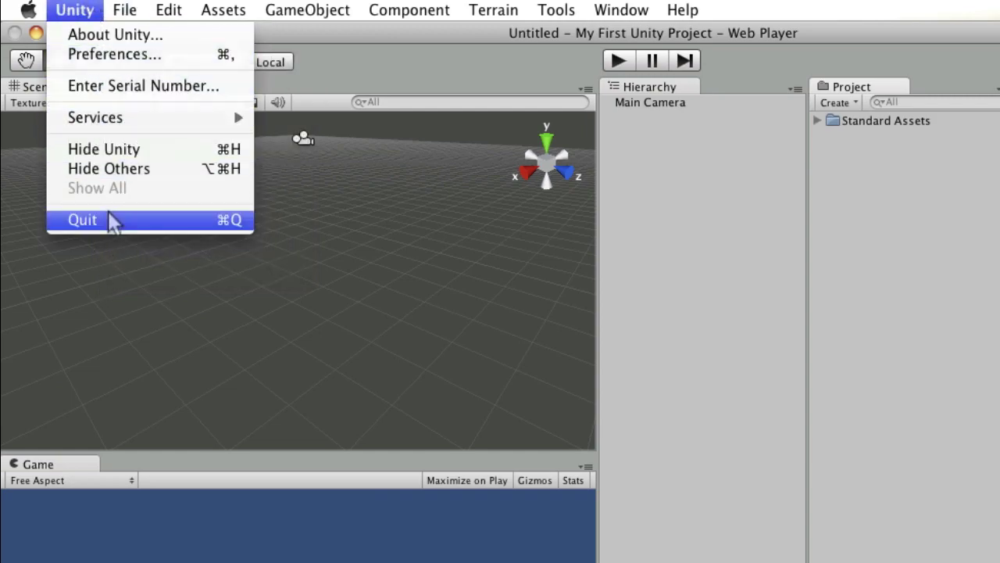
pyautogui.click(110, 219)
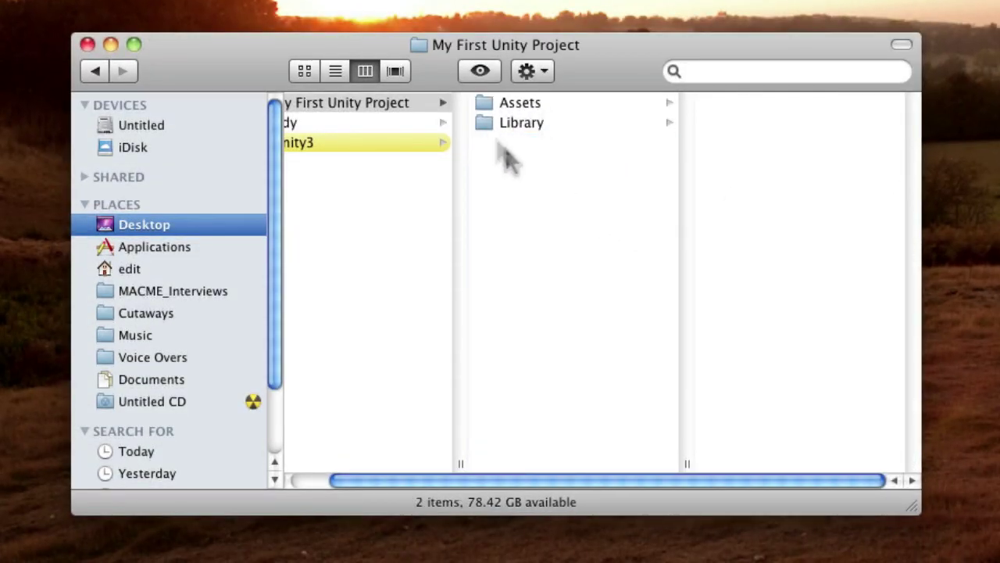
# Browse the project's Assets, Standard Assets and Library folders in column view, ending on Assets.
pyautogui.click(415, 103)
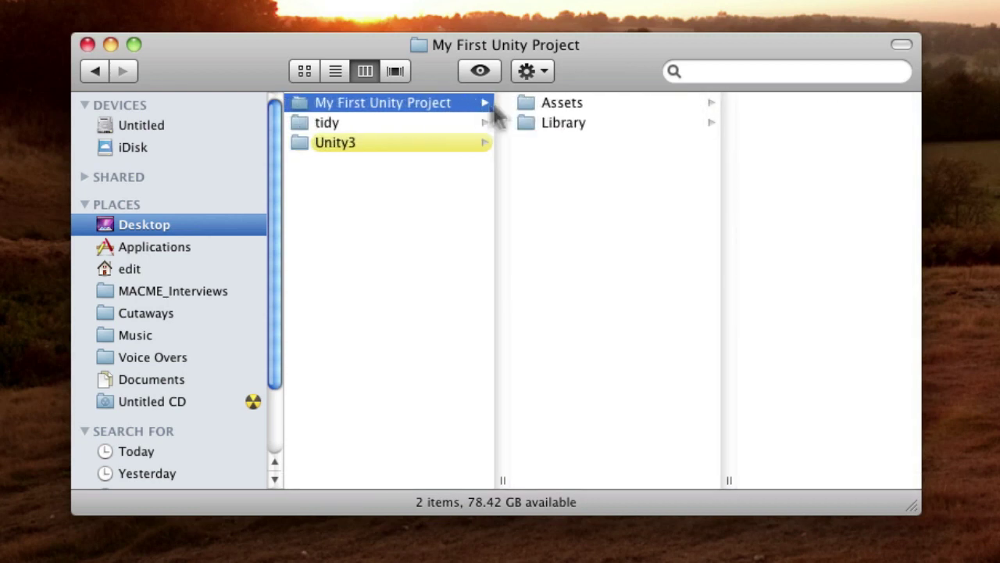
pyautogui.click(582, 105)
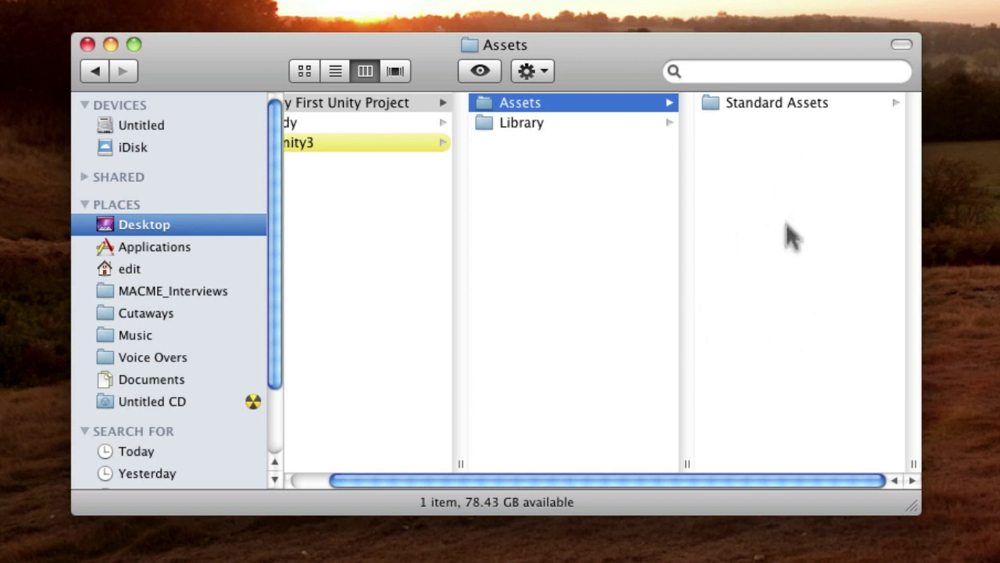
pyautogui.click(735, 109)
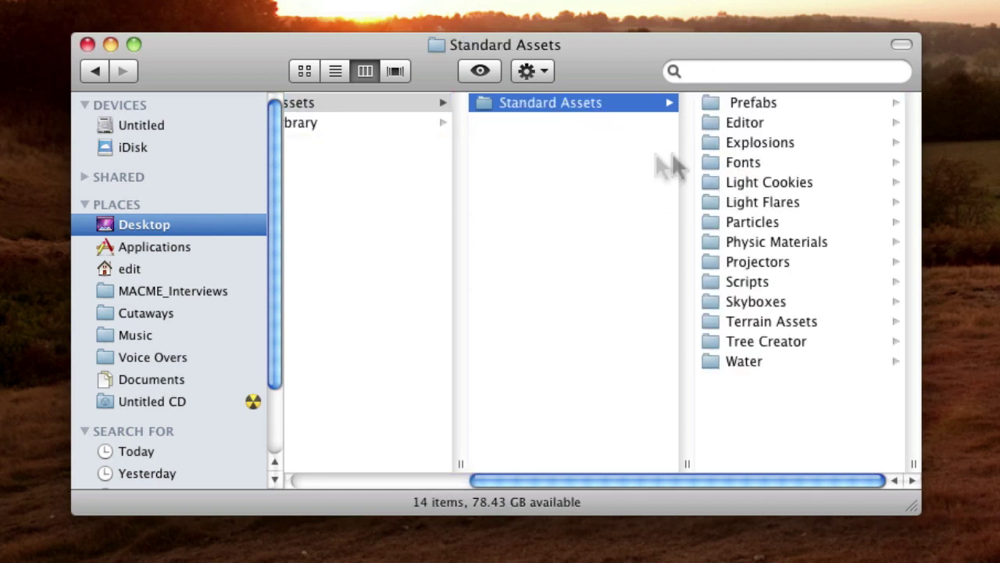
pyautogui.moveTo(617, 485); pyautogui.dragTo(523, 480)
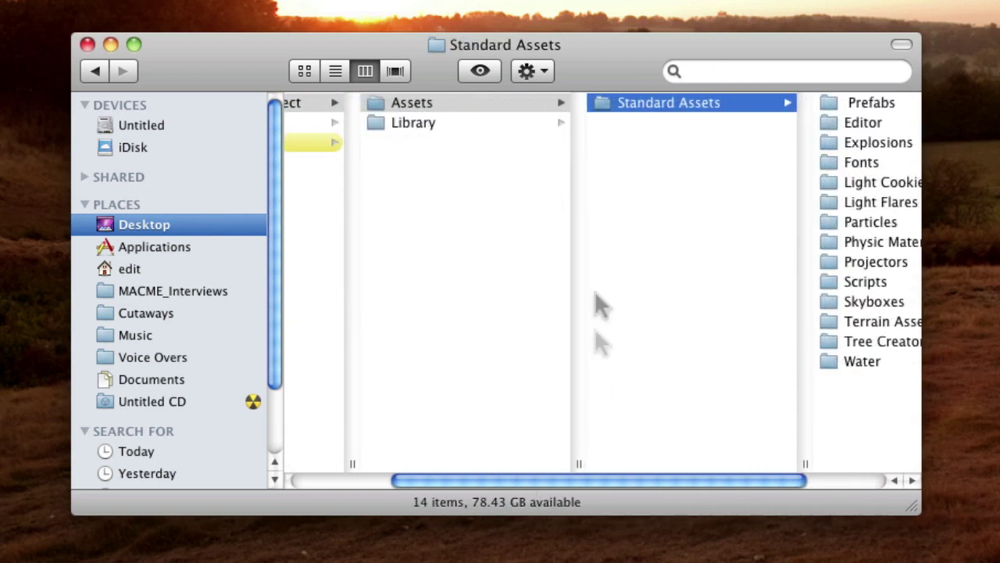
pyautogui.click(508, 123)
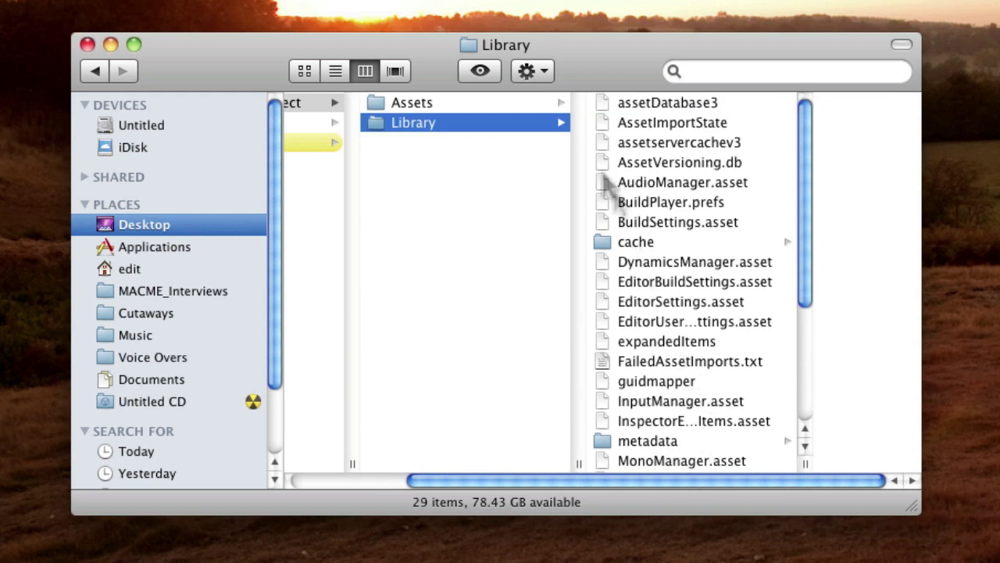
pyautogui.click(506, 103)
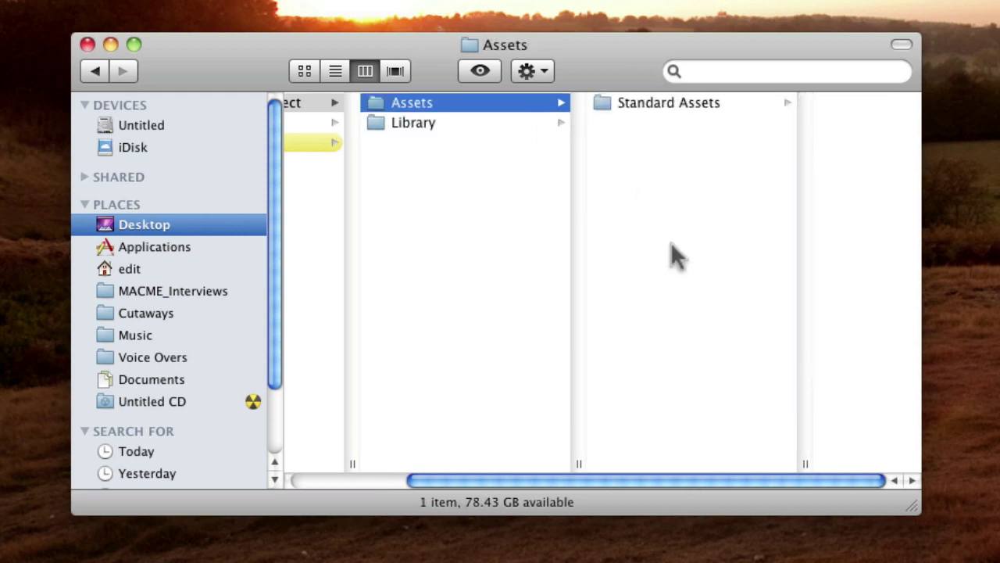